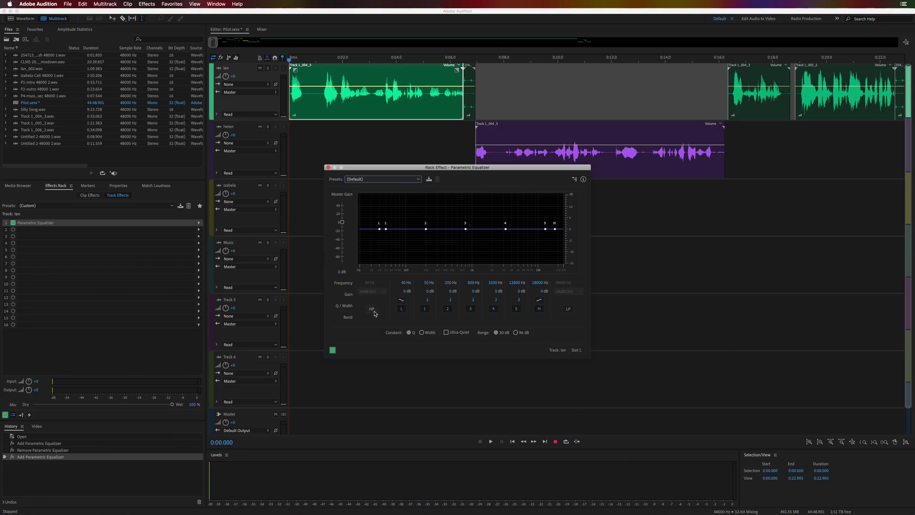
Step: Enable the high-pass band on Ian's EQ and set its cutoff to about 128 Hz while playing
{"action": "left_click", "coordinate": [375, 313]}
{"action": "key", "text": "space"}
{"action": "left_click_drag", "start_coordinate": [380, 229], "coordinate": [418, 233]}
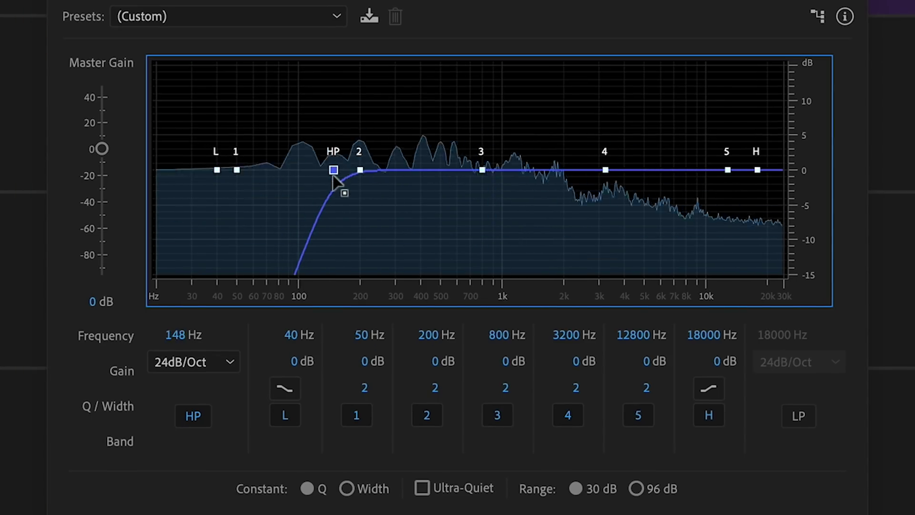
{"action": "mouse_move", "coordinate": [334, 170]}
{"action": "left_mouse_down"}
{"action": "mouse_move", "coordinate": [317, 170]}
{"action": "mouse_move", "coordinate": [395, 170]}
{"action": "mouse_move", "coordinate": [301, 170]}
{"action": "mouse_move", "coordinate": [321, 170]}
{"action": "left_mouse_up"}
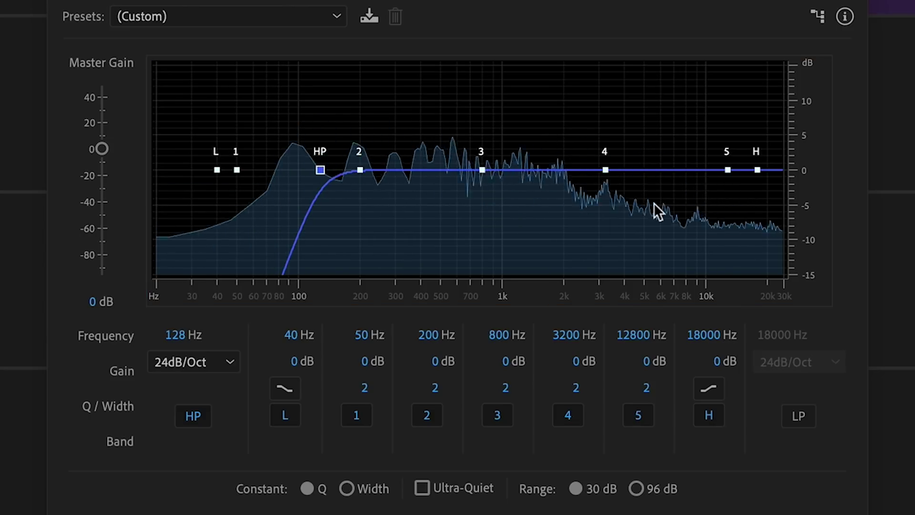
Step: Lift the high shelf to ~6 kHz at +3.5 dB and boost band 4 near 3 kHz with higher Q
{"action": "left_click", "coordinate": [758, 170]}
{"action": "left_click_drag", "start_coordinate": [710, 137], "coordinate": [660, 146]}
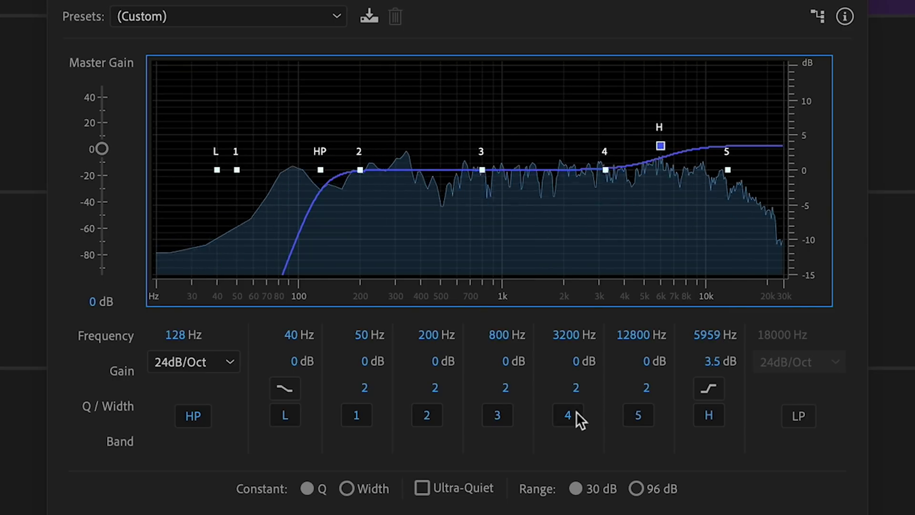
{"action": "left_click_drag", "start_coordinate": [608, 171], "coordinate": [601, 104]}
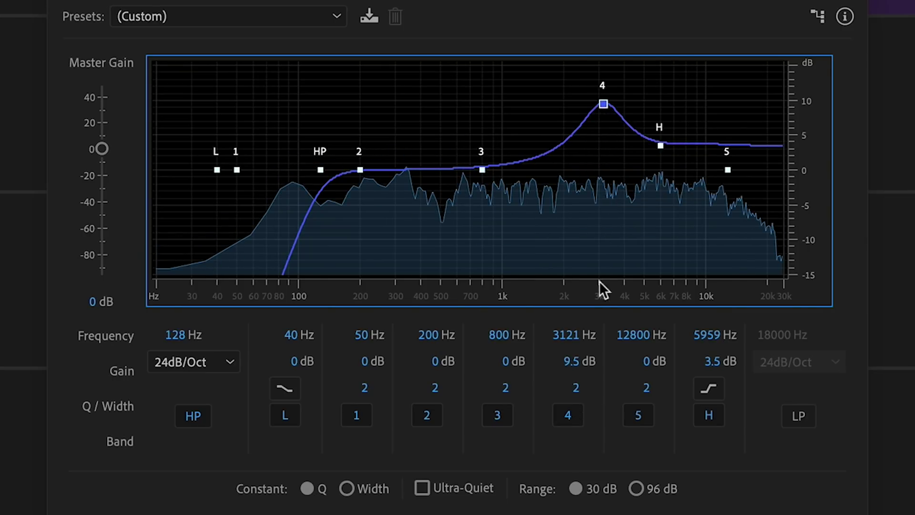
{"action": "left_click", "coordinate": [583, 371]}
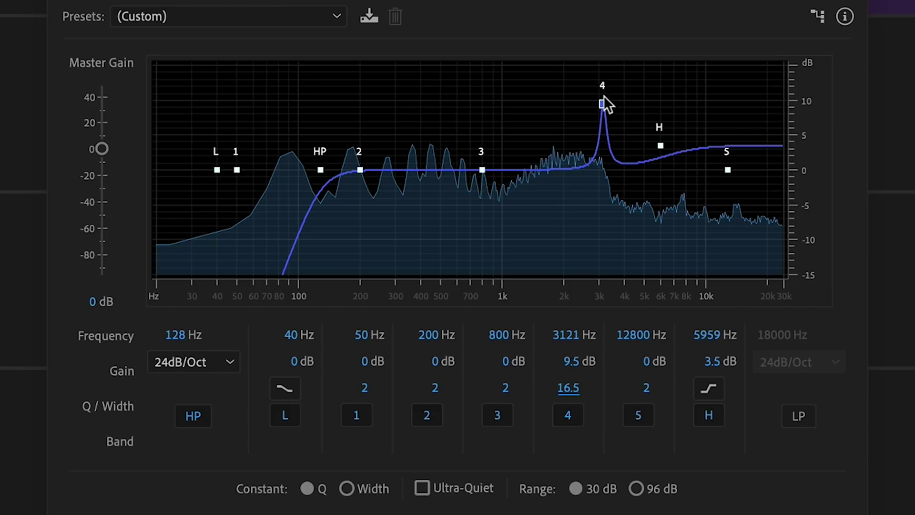
{"action": "left_click_drag", "start_coordinate": [604, 104], "coordinate": [608, 63]}
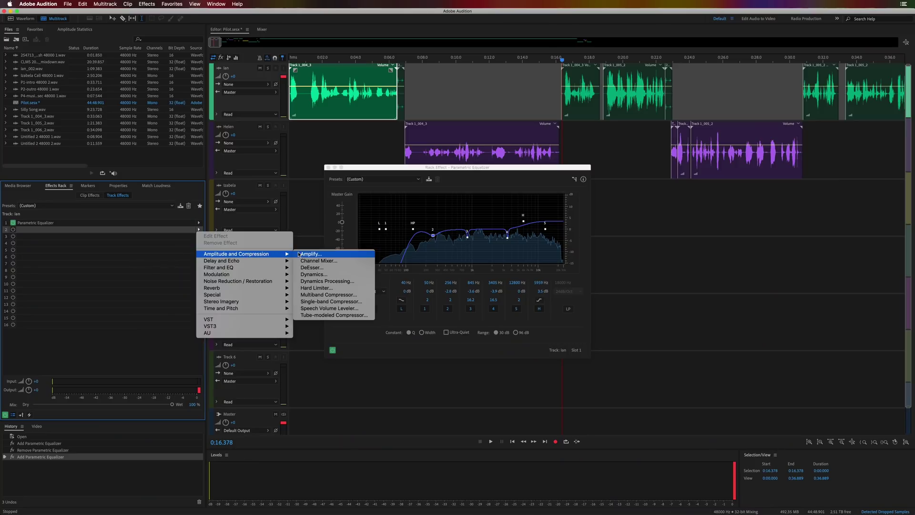
Step: Add Dynamics to Ian's rack slot 2 and enable its compressor
{"action": "left_click", "coordinate": [309, 274]}
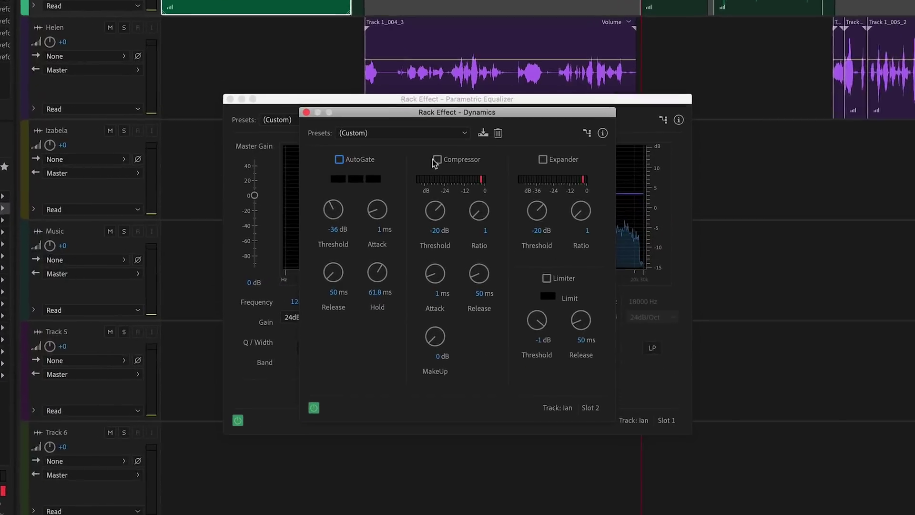
{"action": "left_click", "coordinate": [447, 201]}
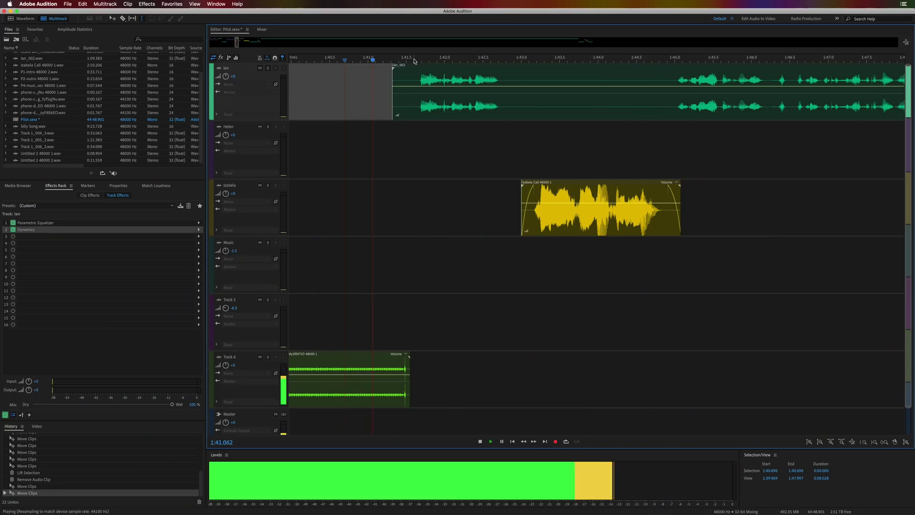
Step: Zoom the timeline out to bring the Izabela track into view
{"action": "scroll", "coordinate": [415, 60], "scroll_direction": "down", "scroll_amount": 10}
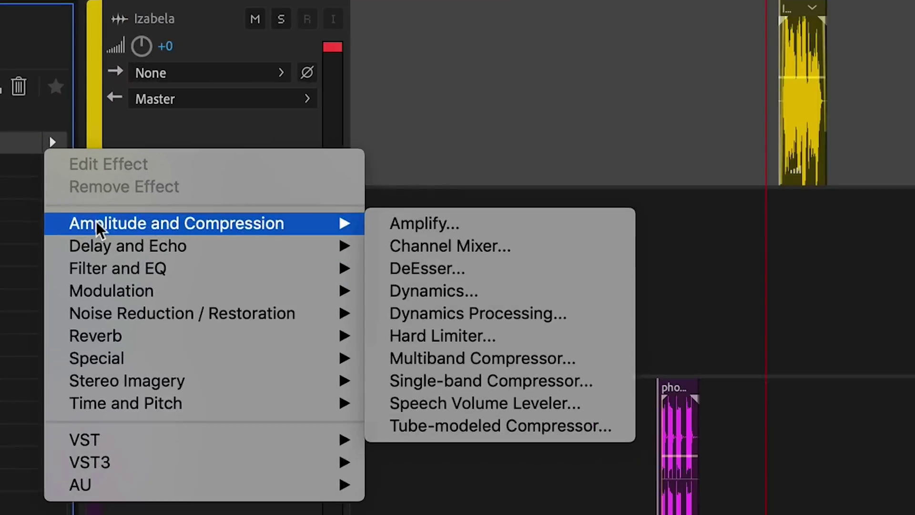
Step: Add an FFT Filter to Izabela's track with the On Hold EQ preset and play it back
{"action": "mouse_move", "coordinate": [117, 269]}
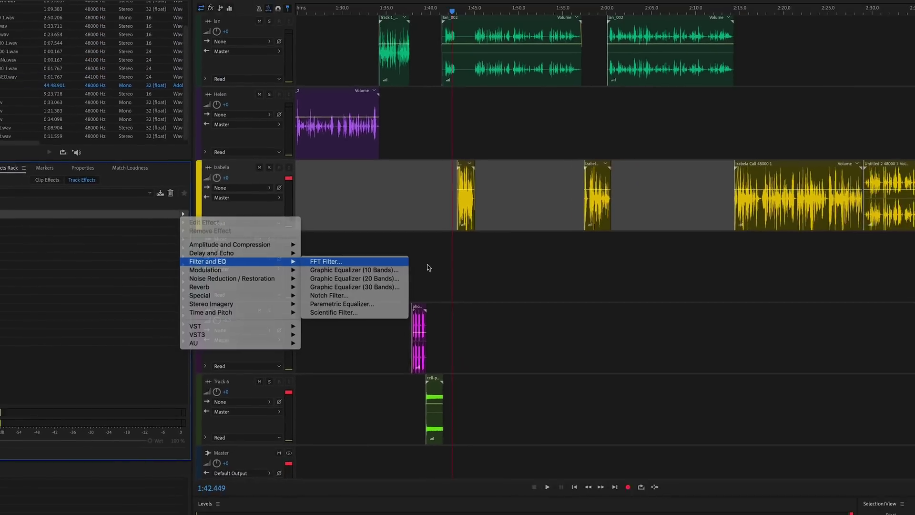
{"action": "key", "text": "Return"}
{"action": "left_click", "coordinate": [392, 190]}
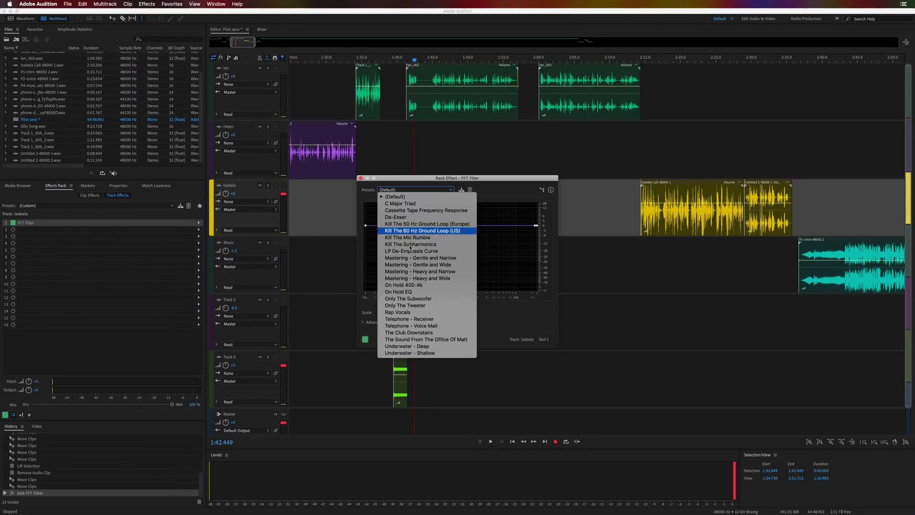
{"action": "left_click", "coordinate": [430, 232]}
{"action": "key", "text": "space"}
Step: Compare the On Hold 400-4k preset, then return to the On Hold EQ preset
{"action": "key", "text": "space"}
{"action": "left_click", "coordinate": [413, 194]}
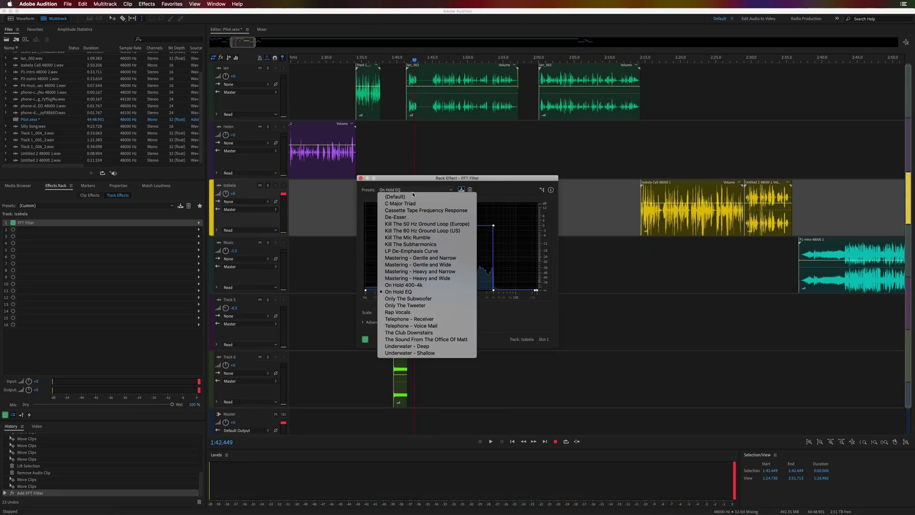
{"action": "left_click", "coordinate": [414, 285]}
{"action": "key", "text": "space"}
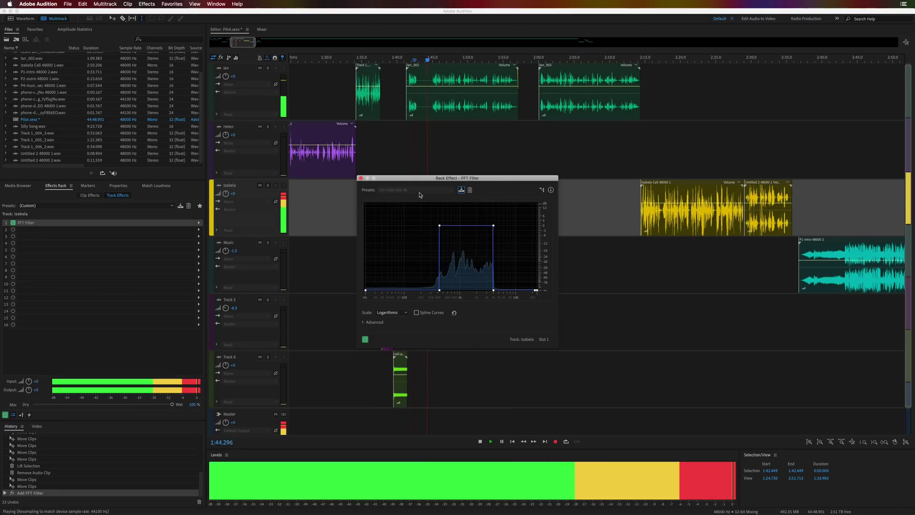
{"action": "key", "text": "space"}
{"action": "left_click", "coordinate": [418, 191]}
{"action": "left_click", "coordinate": [409, 292]}
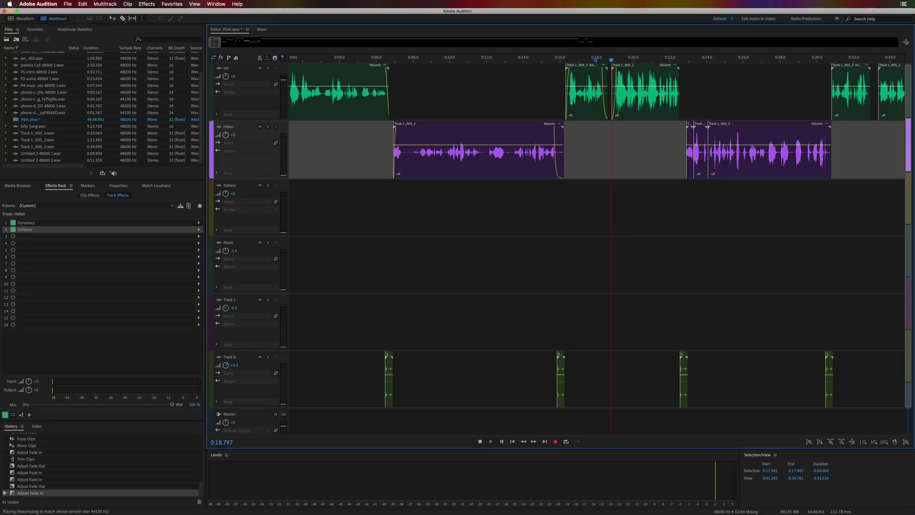
Step: Make Ian's track active and stop playback before the mixdown
{"action": "left_click", "coordinate": [669, 76]}
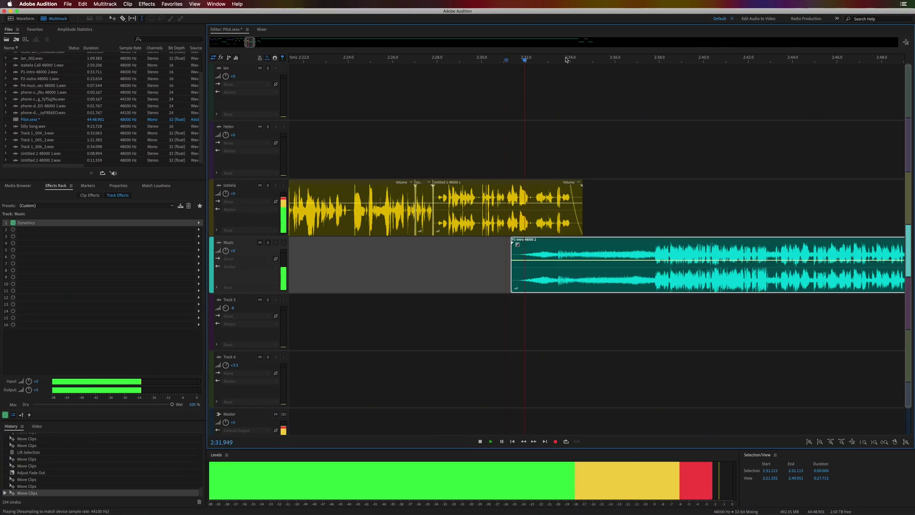
{"action": "key", "text": "space"}
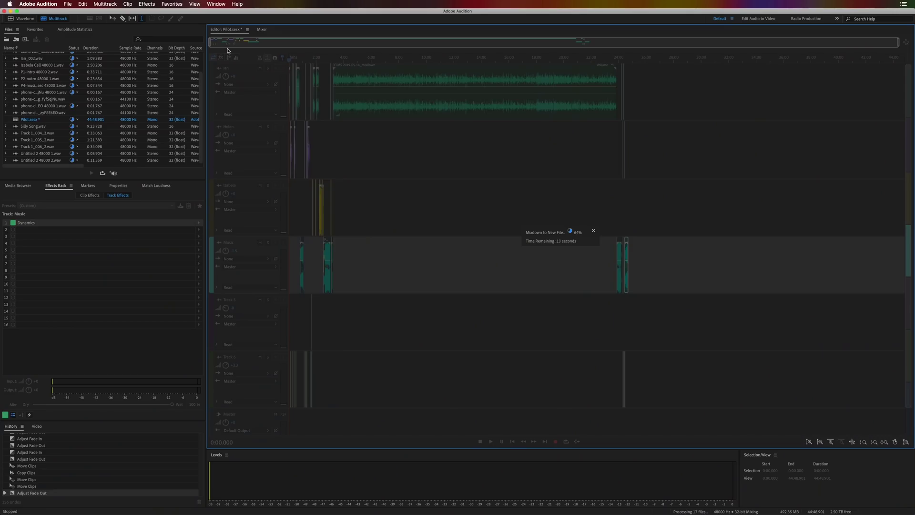
Step: Play the new mixdown, then select and play one sibilant 's' burst in the spectrogram
{"action": "key", "text": "space"}
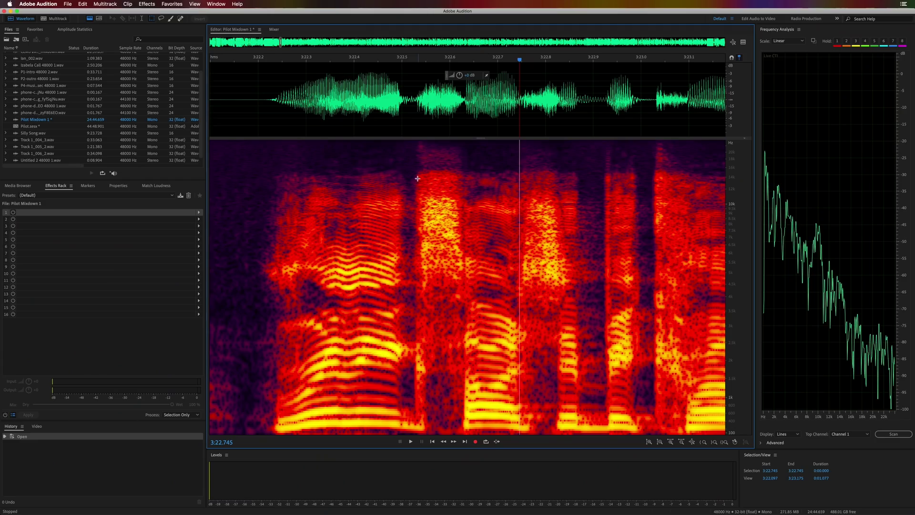
{"action": "left_click_drag", "start_coordinate": [417, 178], "coordinate": [463, 291]}
{"action": "key", "text": "space"}
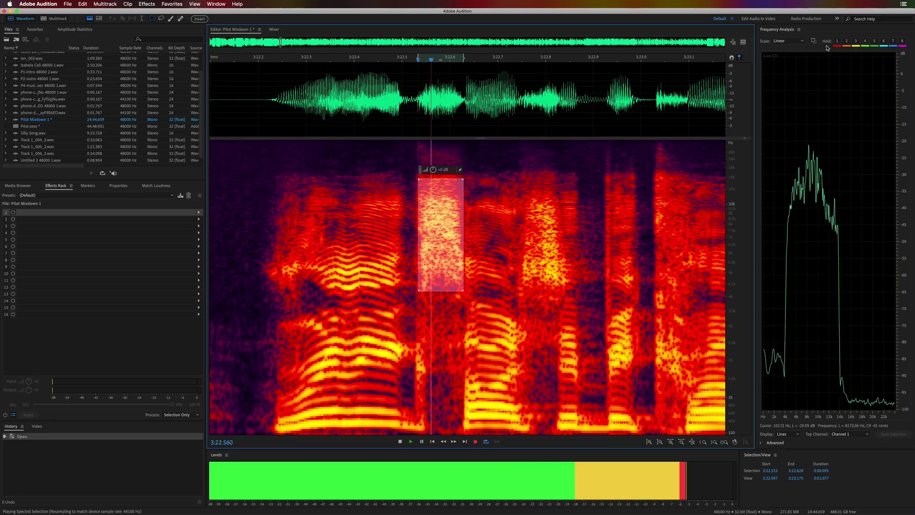
{"action": "key", "text": "space"}
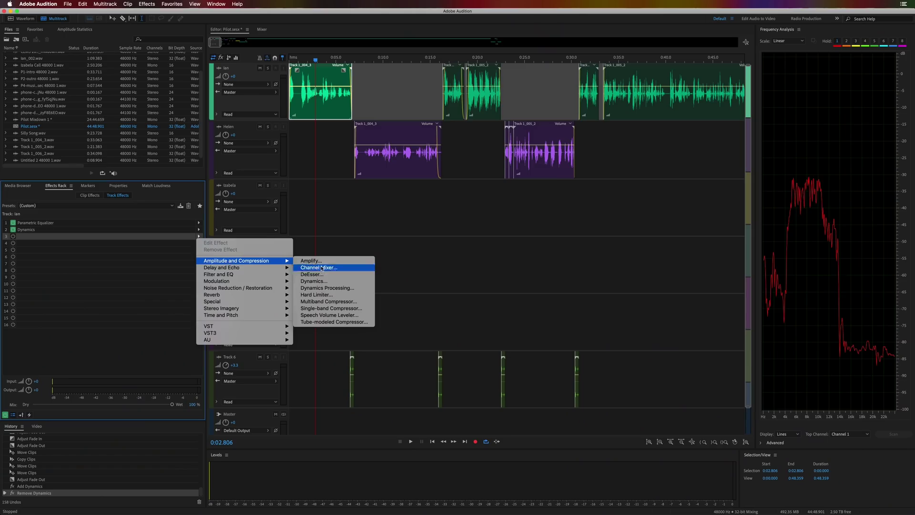
Step: Add a DeEsser to slot 3 of Ian's Effects Rack
{"action": "left_click", "coordinate": [323, 275]}
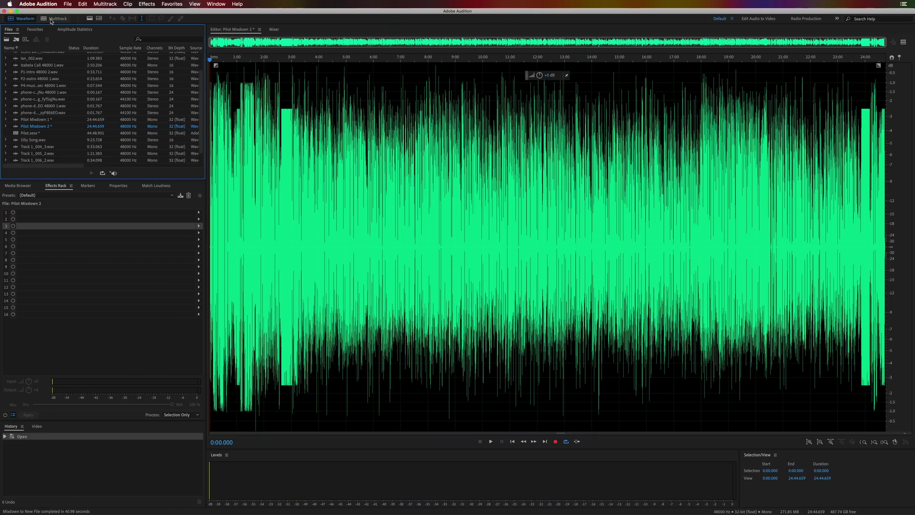
Step: Add Pilot Mixdown 2 to Match Loudness and run it at -16 LUFS, -1 dBTP
{"action": "left_click", "coordinate": [158, 185]}
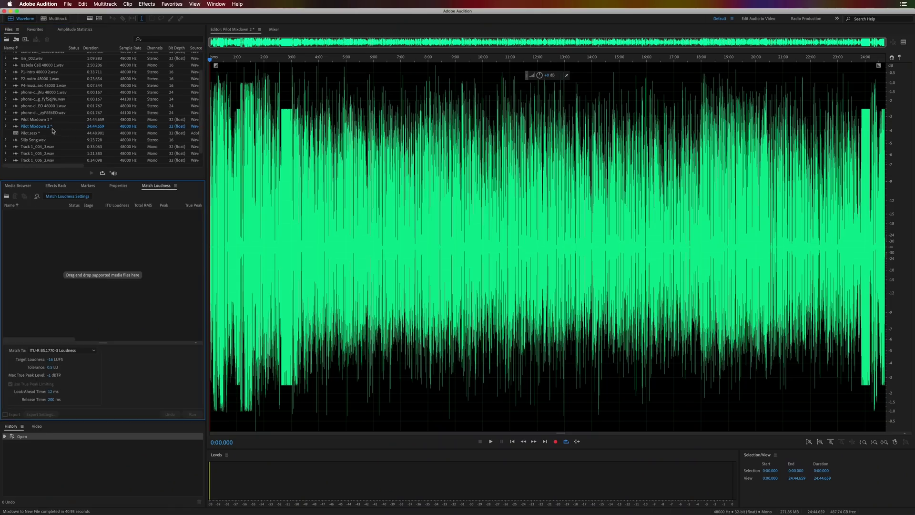
{"action": "left_click_drag", "start_coordinate": [52, 128], "coordinate": [67, 135]}
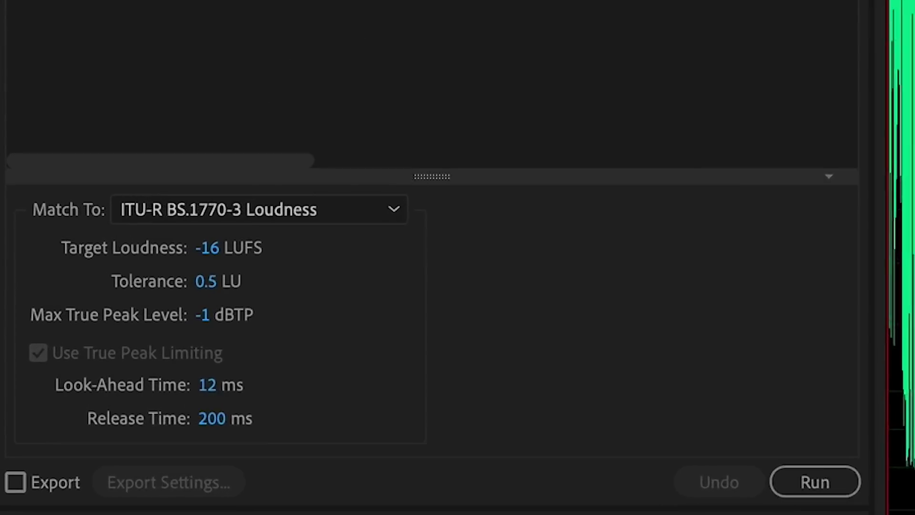
{"action": "left_click", "coordinate": [192, 414]}
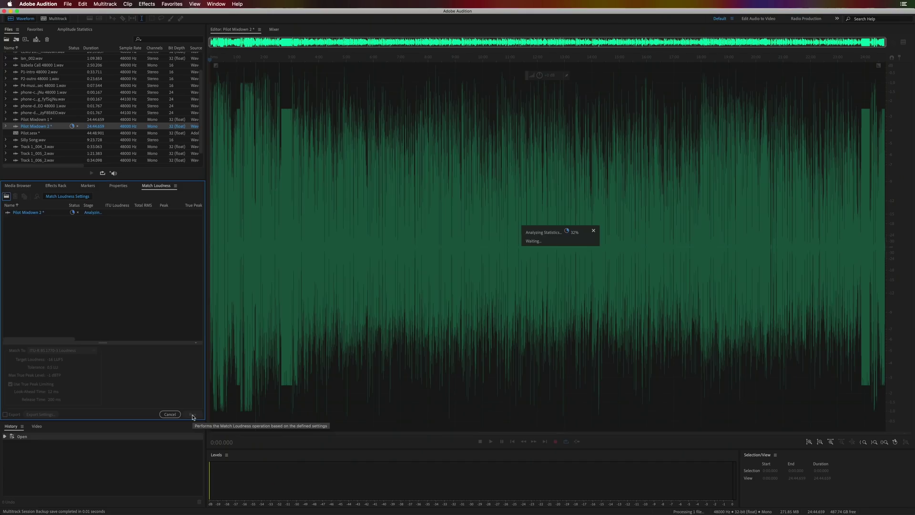